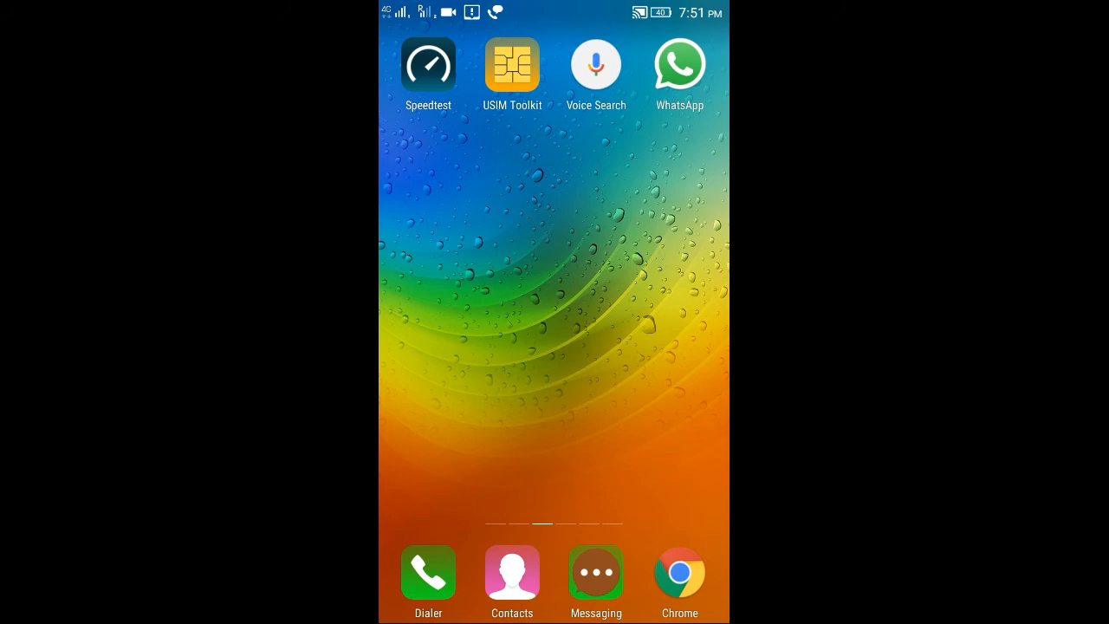
Swipe right to the previous home screen page
left_click_drag(433, 346, 676, 346)
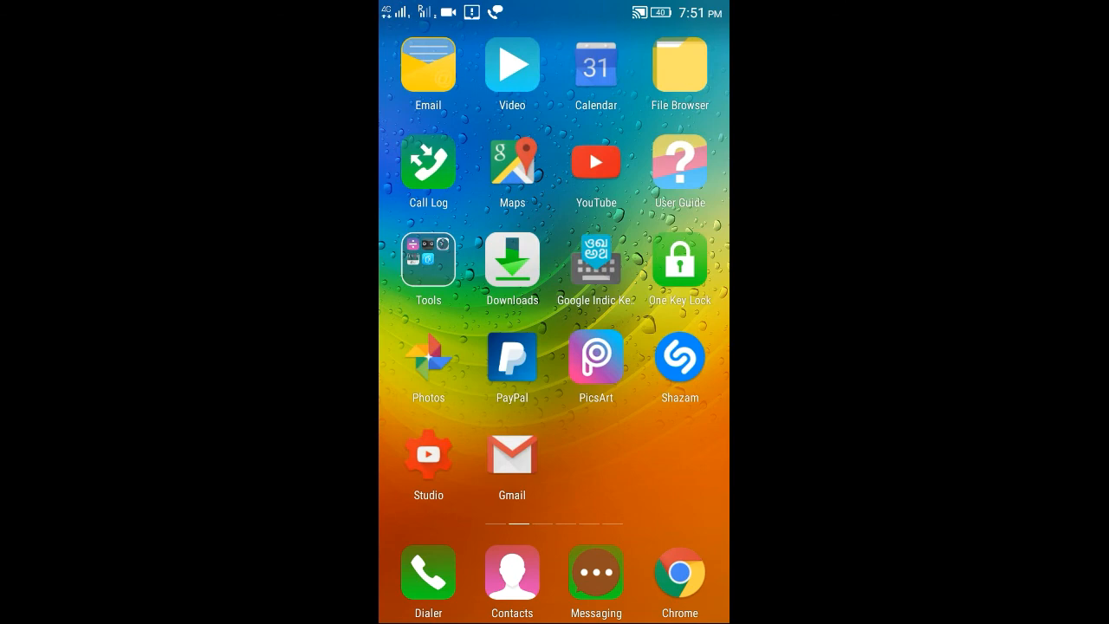
Reach the first home page, pick Car Info Vehicle Registration from Play Store results and launch it
left_click_drag(434, 347, 676, 346)
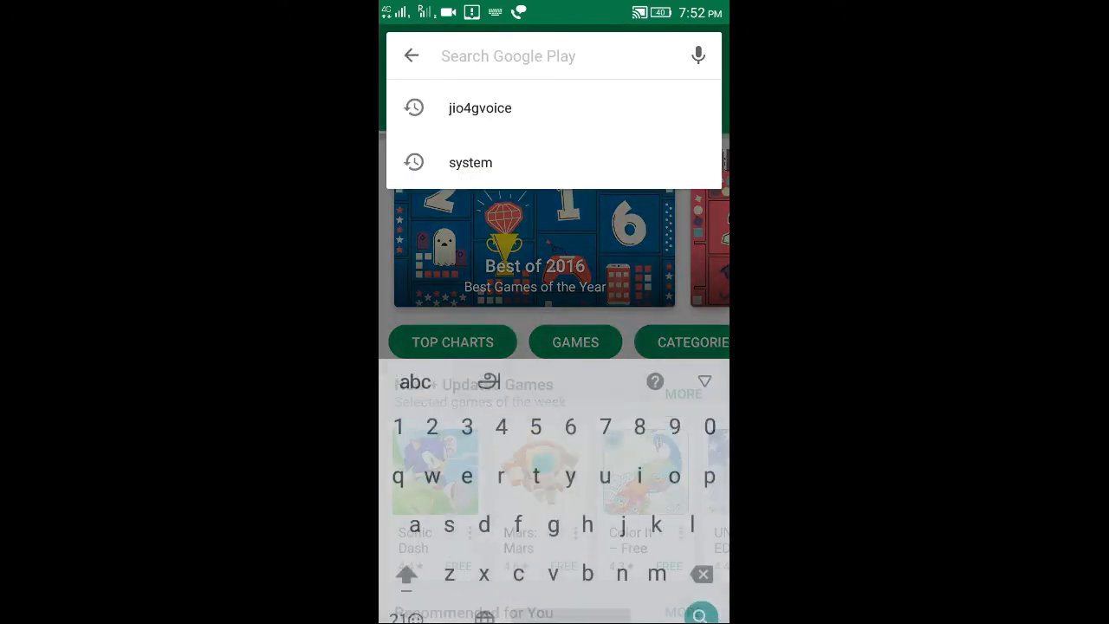
type("car")
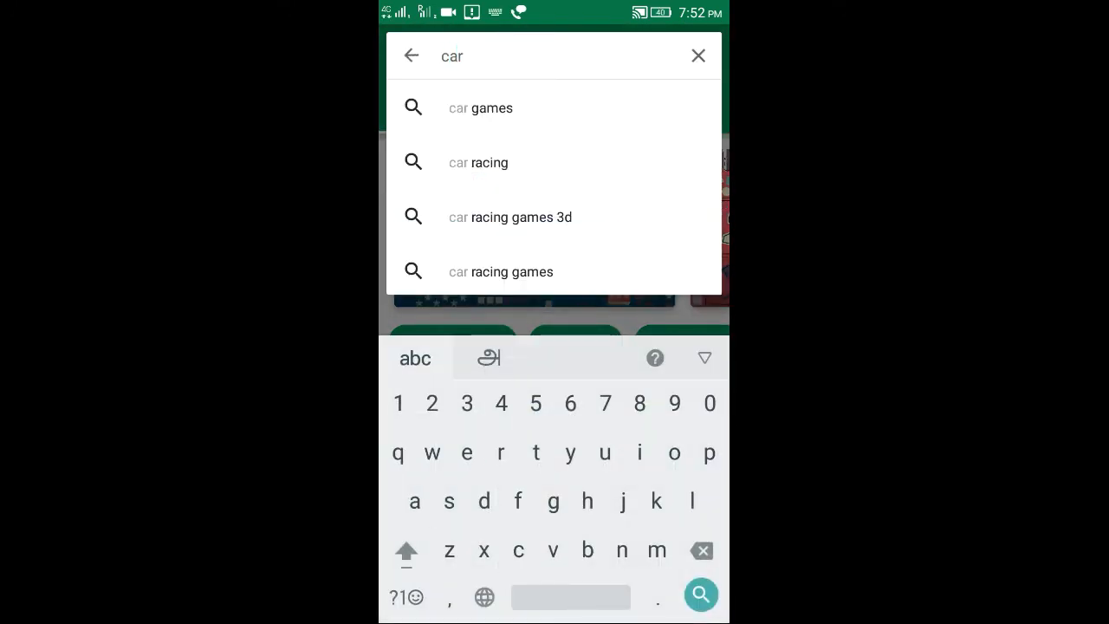
type(" in")
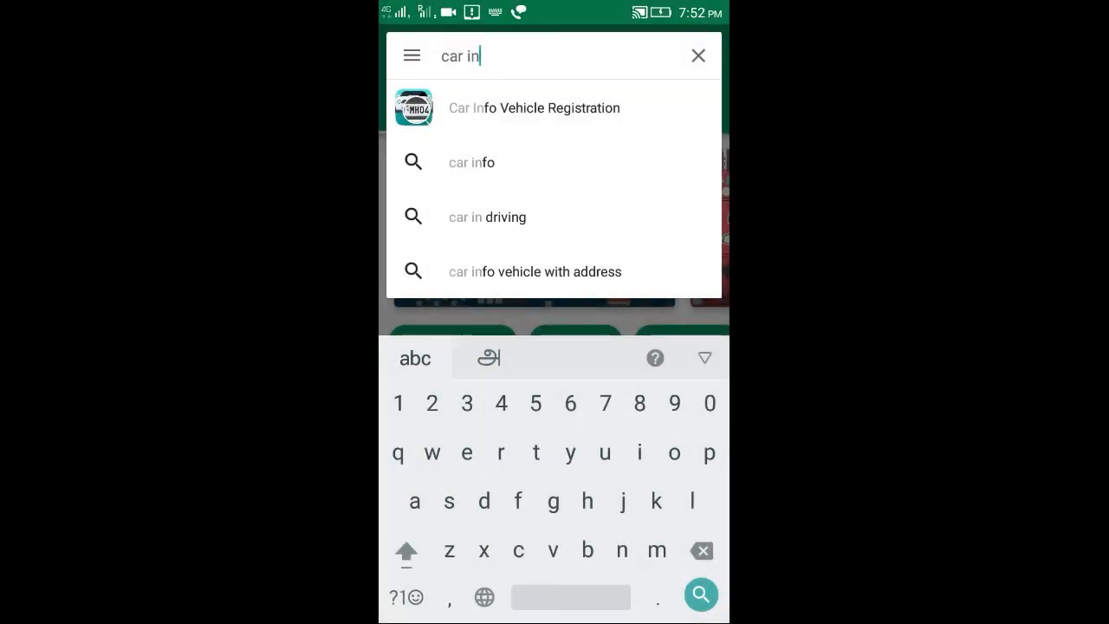
left_click(534, 107)
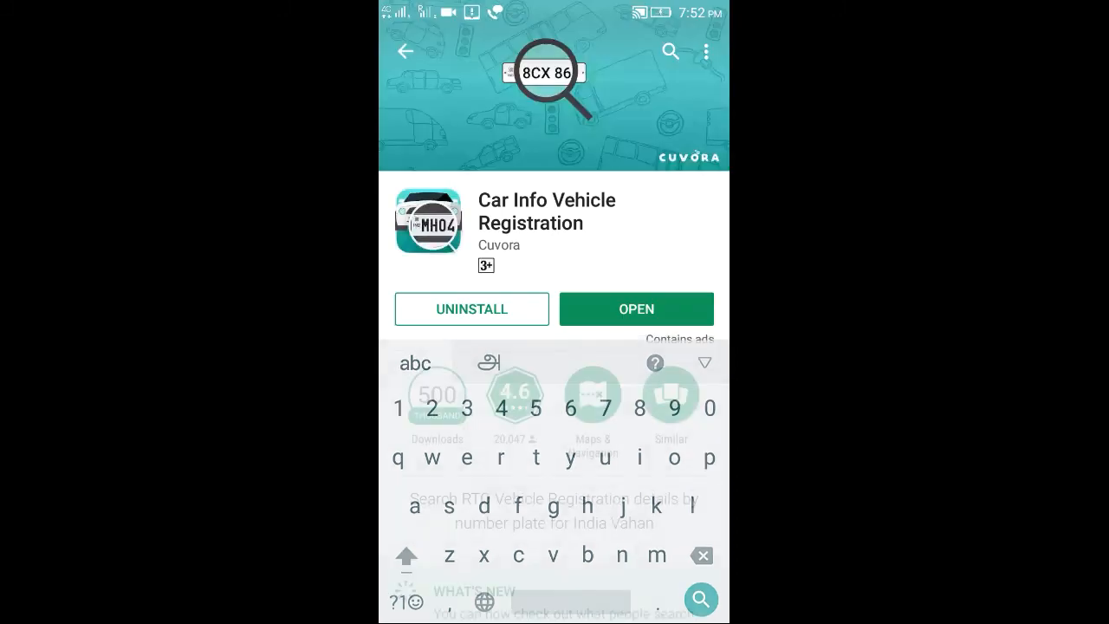
scroll(554, 390, "down", 5)
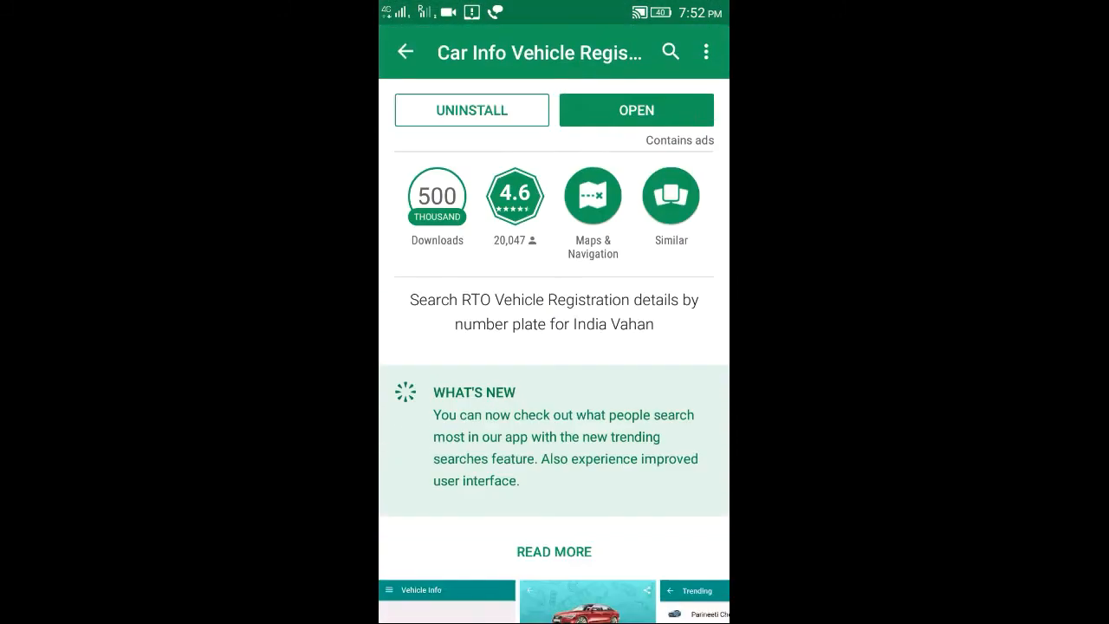
scroll(554, 390, "up", 5)
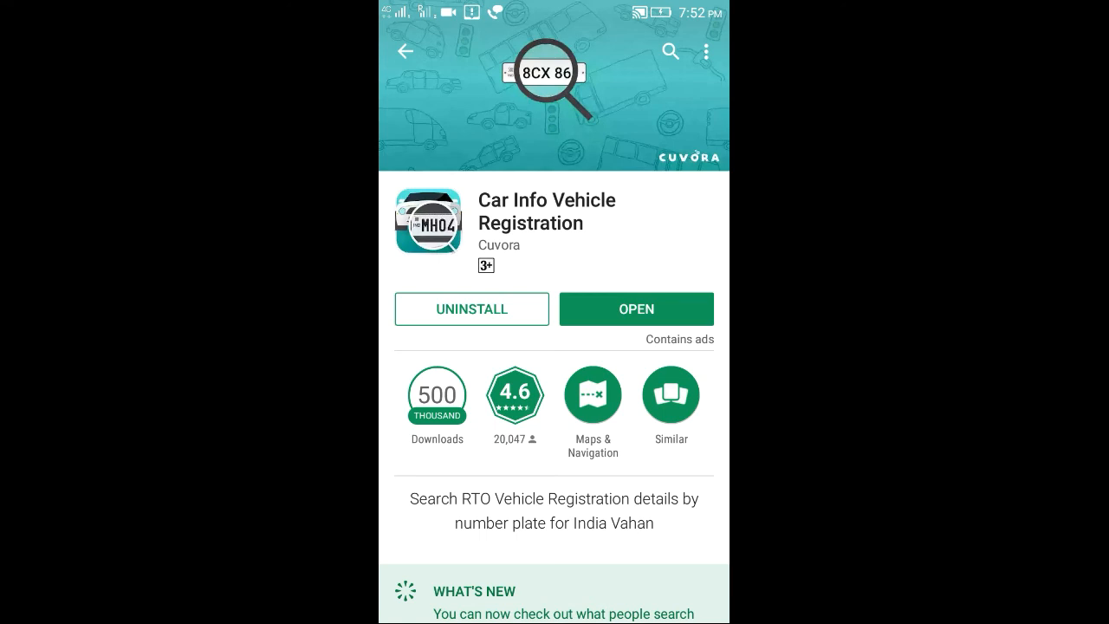
left_click(636, 309)
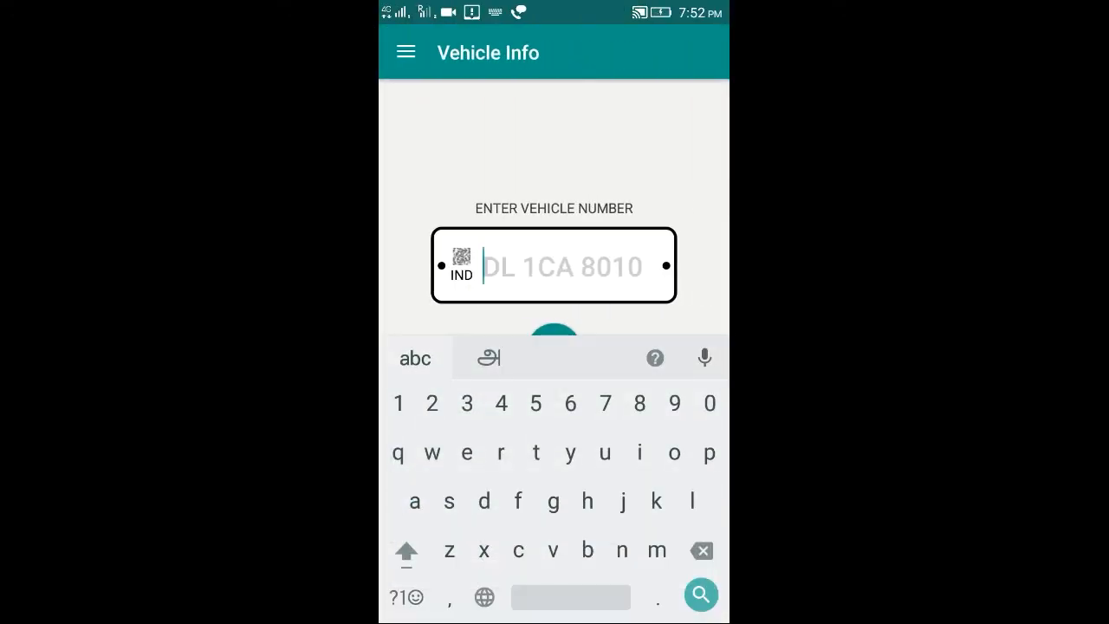
Peek at the navigation drawer, dismiss it, and focus the number plate field
left_click(406, 52)
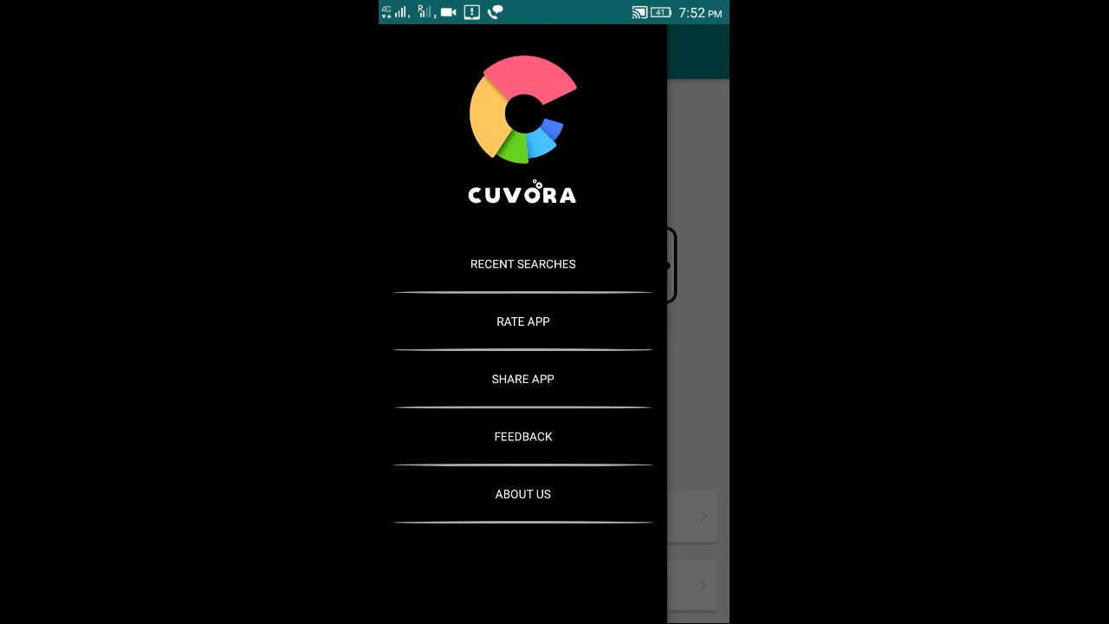
key("Escape")
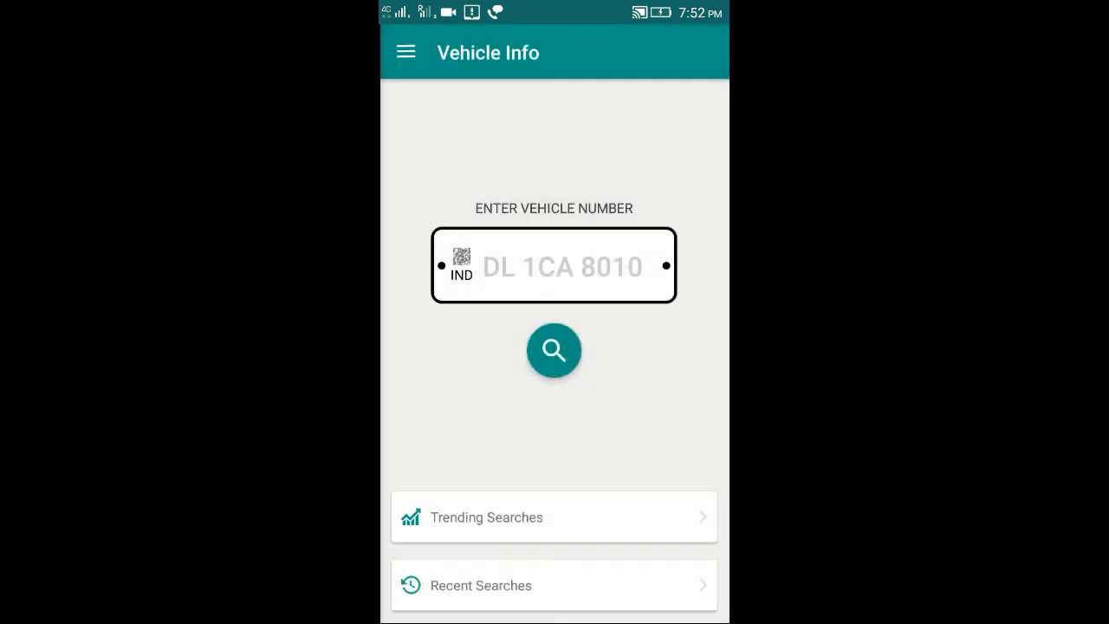
left_click(563, 267)
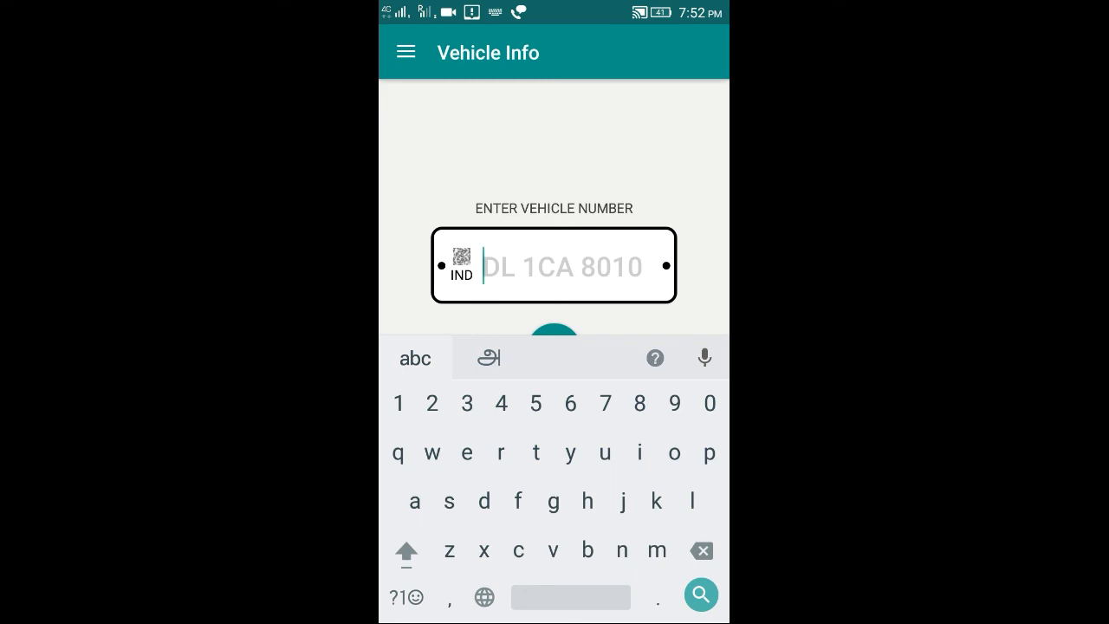
Enter the vehicle plate number with letters and digits and run the registration lookup
left_click(407, 552)
left_click(709, 452)
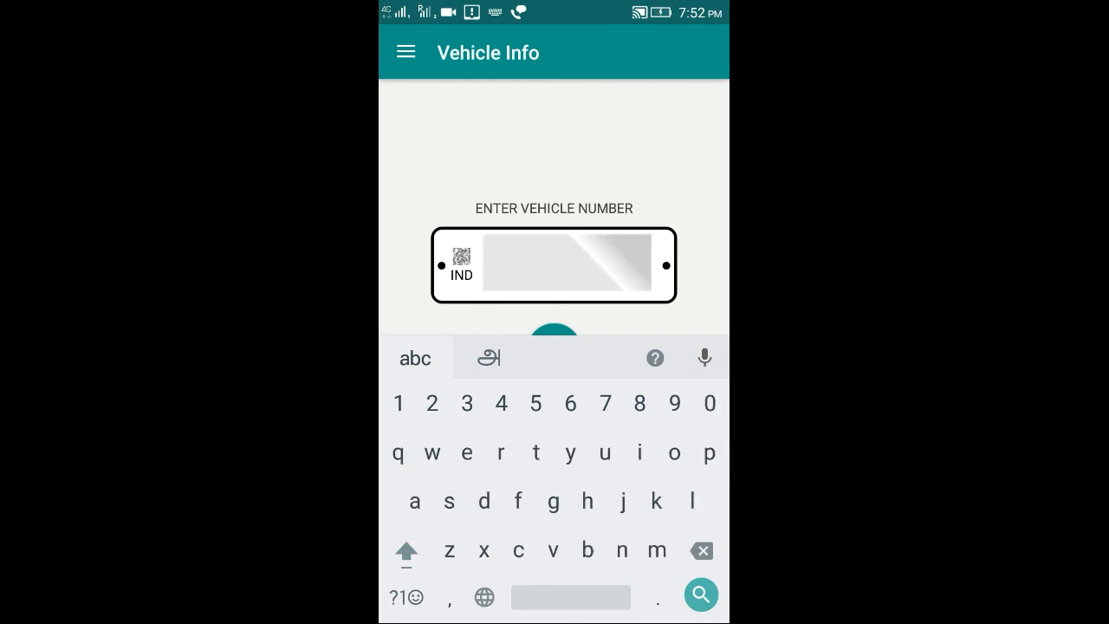
left_click(407, 551)
left_click(571, 452)
left_click(572, 597)
left_click(407, 597)
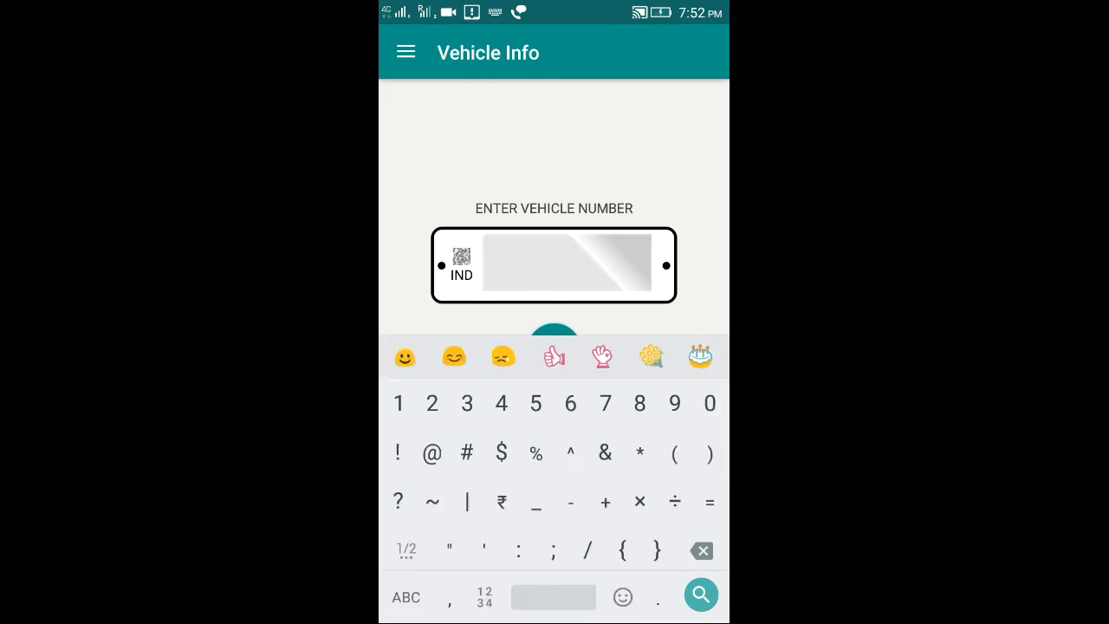
left_click(710, 403)
left_click(399, 403)
left_click(407, 597)
left_click(406, 551)
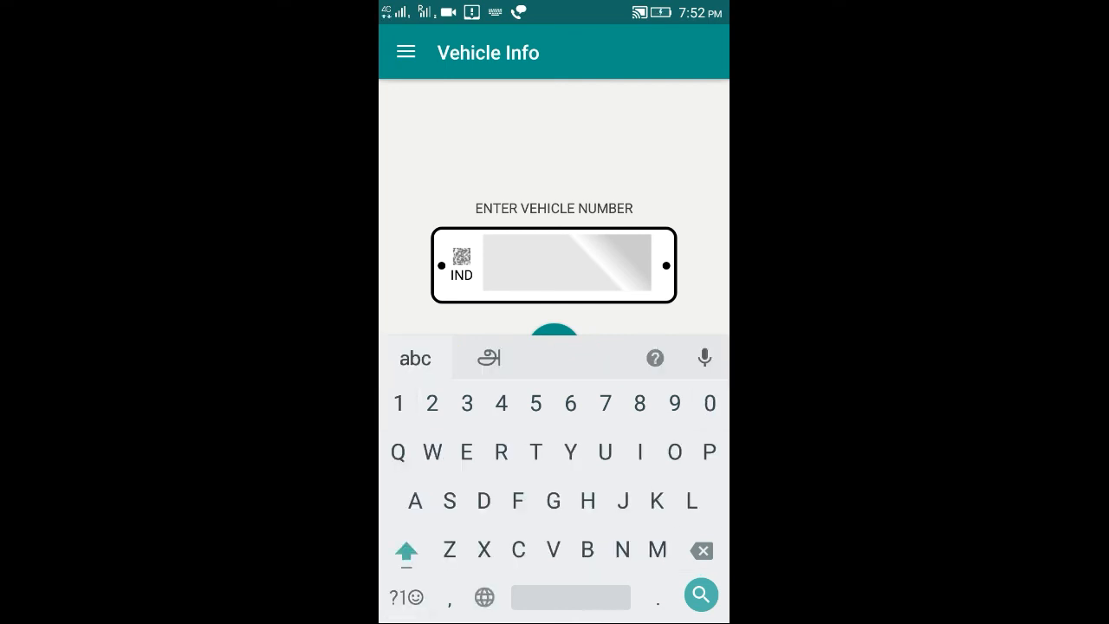
left_click(432, 453)
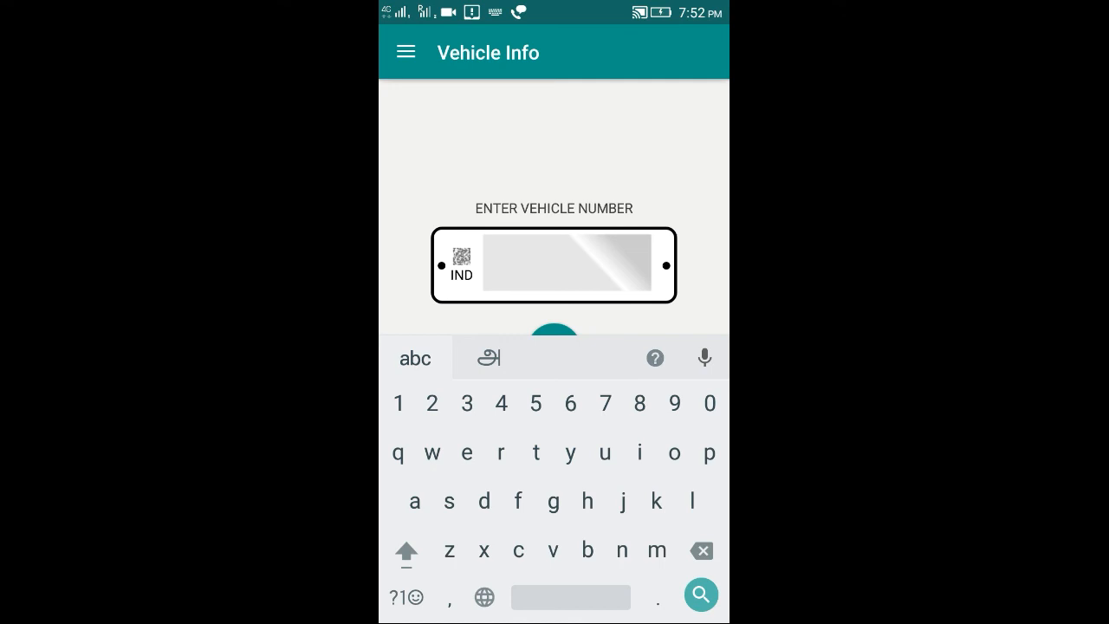
left_click(407, 597)
left_click(606, 403)
left_click(536, 403)
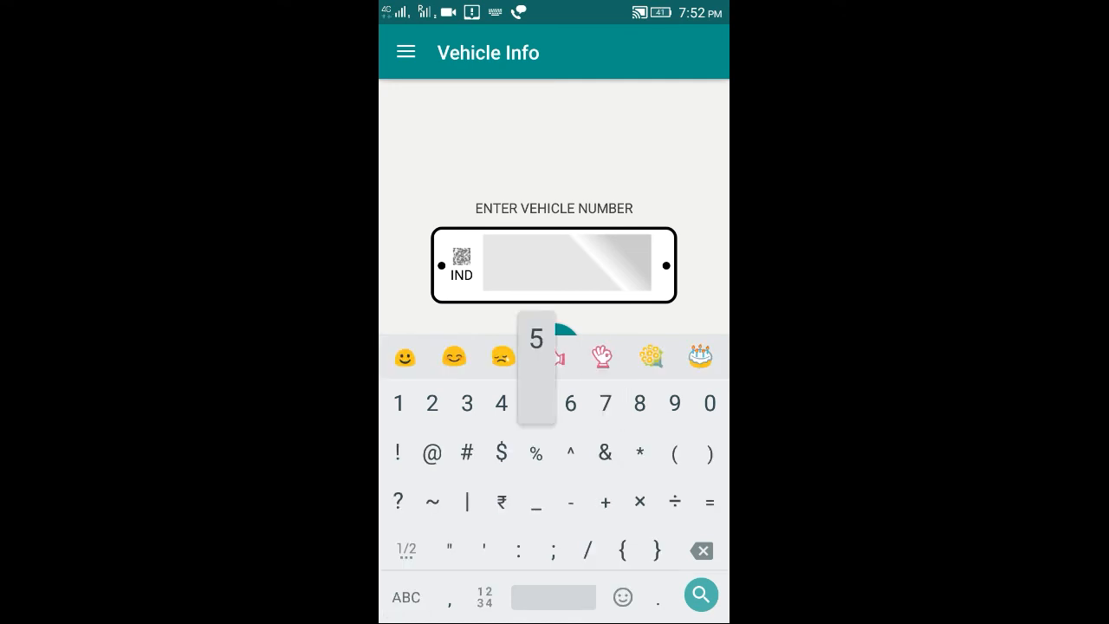
left_click(433, 403)
left_click(701, 595)
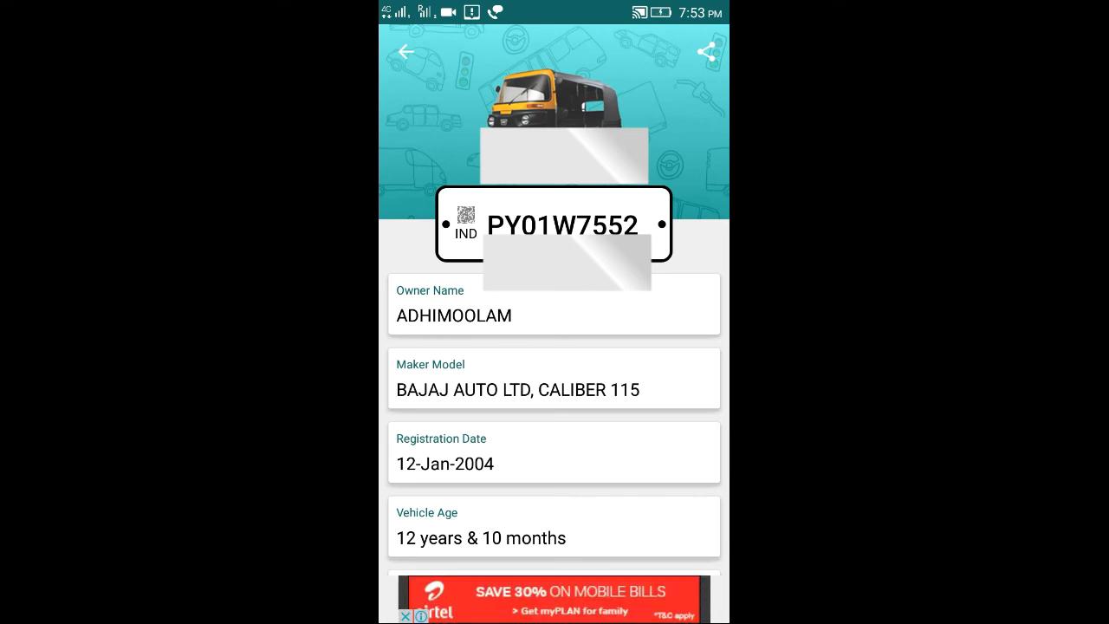
scroll(554, 390, "down", 2)
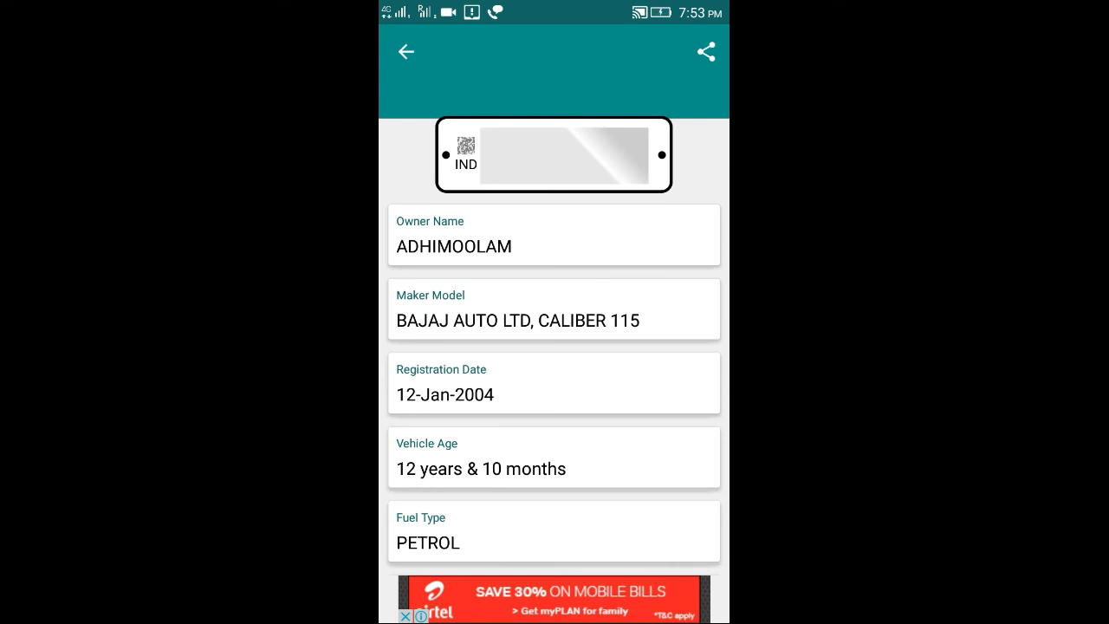
scroll(554, 347, "down", 3)
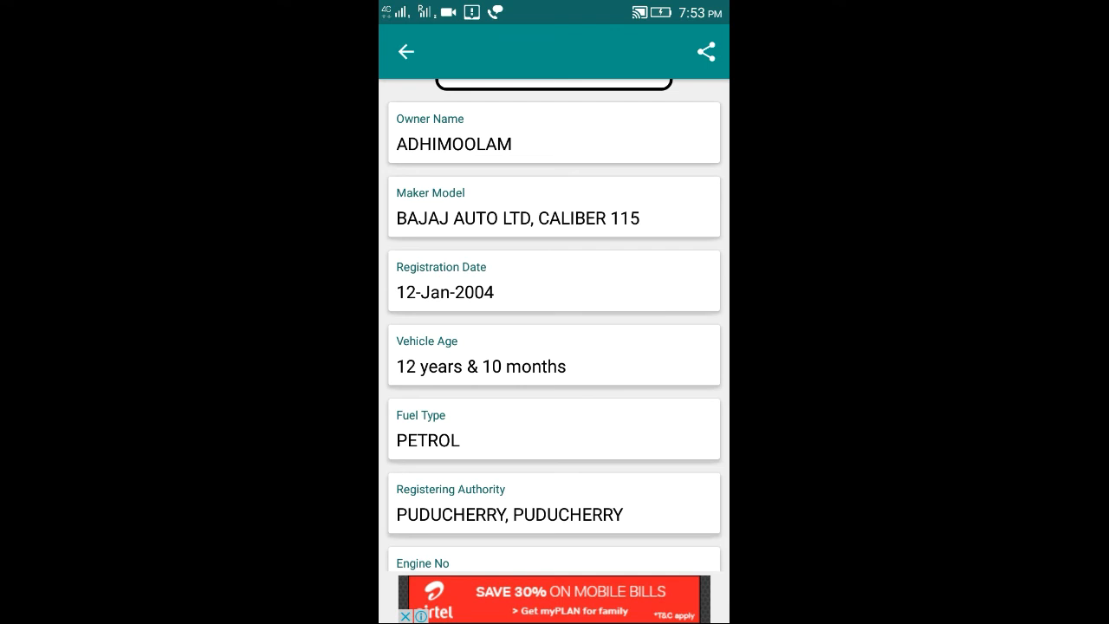
scroll(554, 346, "down", 3)
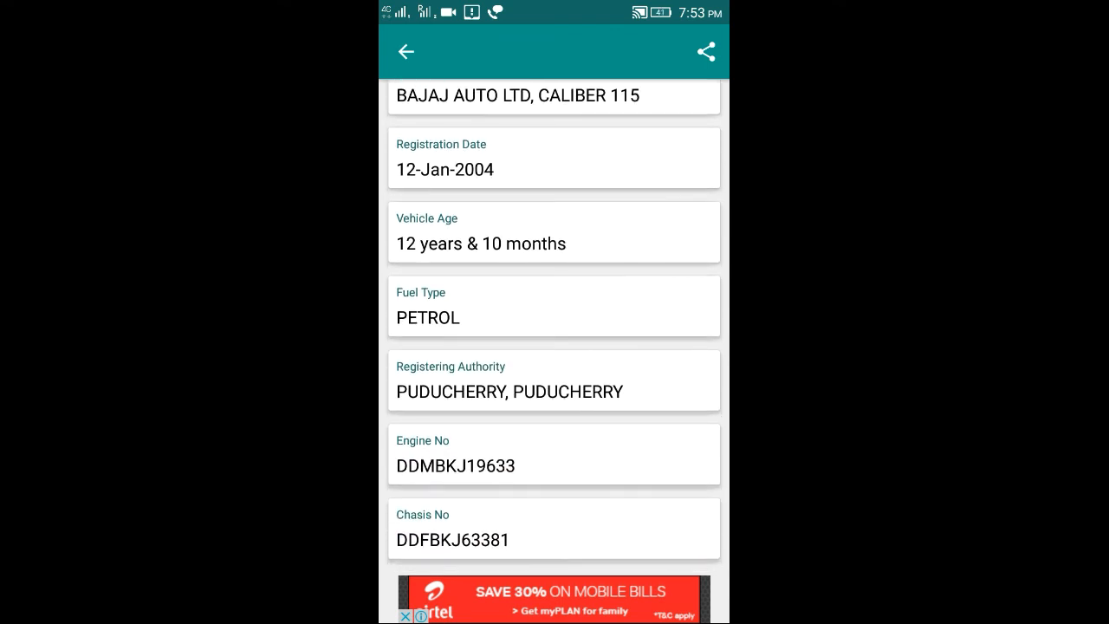
scroll(554, 347, "down", 3)
scroll(554, 347, "up", 1)
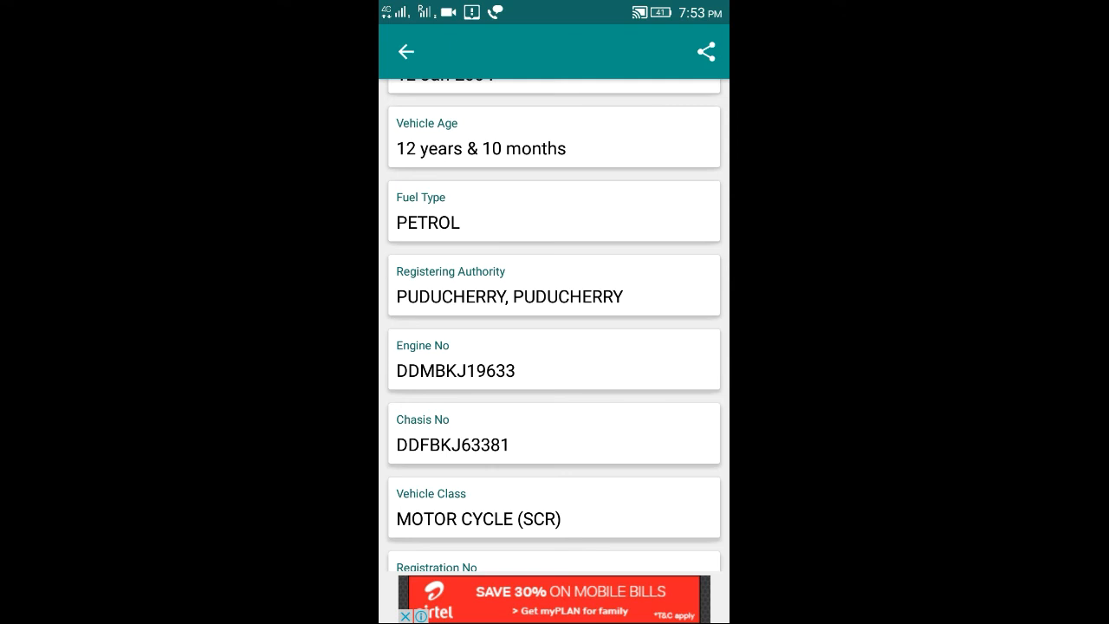
scroll(554, 347, "down", 1)
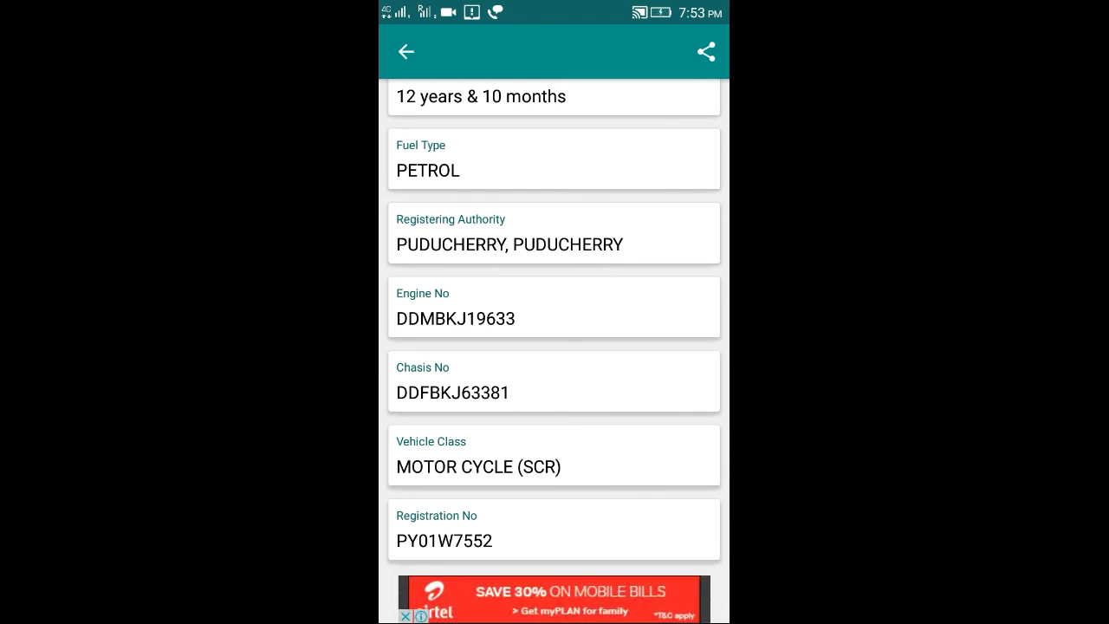
scroll(554, 347, "up", 5)
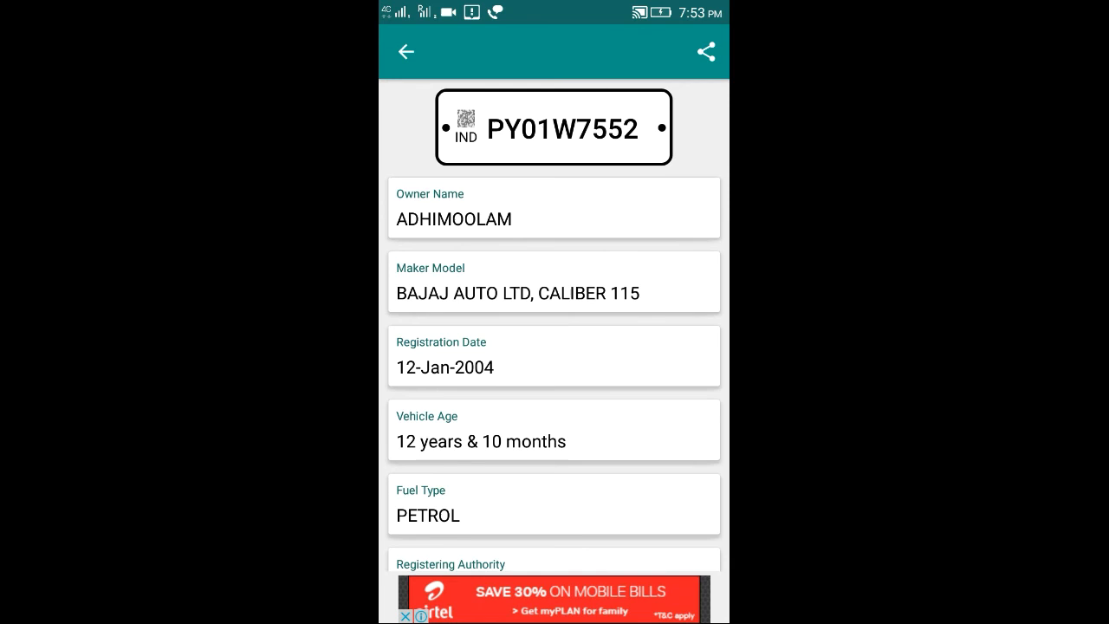
scroll(554, 347, "down", 5)
scroll(555, 347, "up", 5)
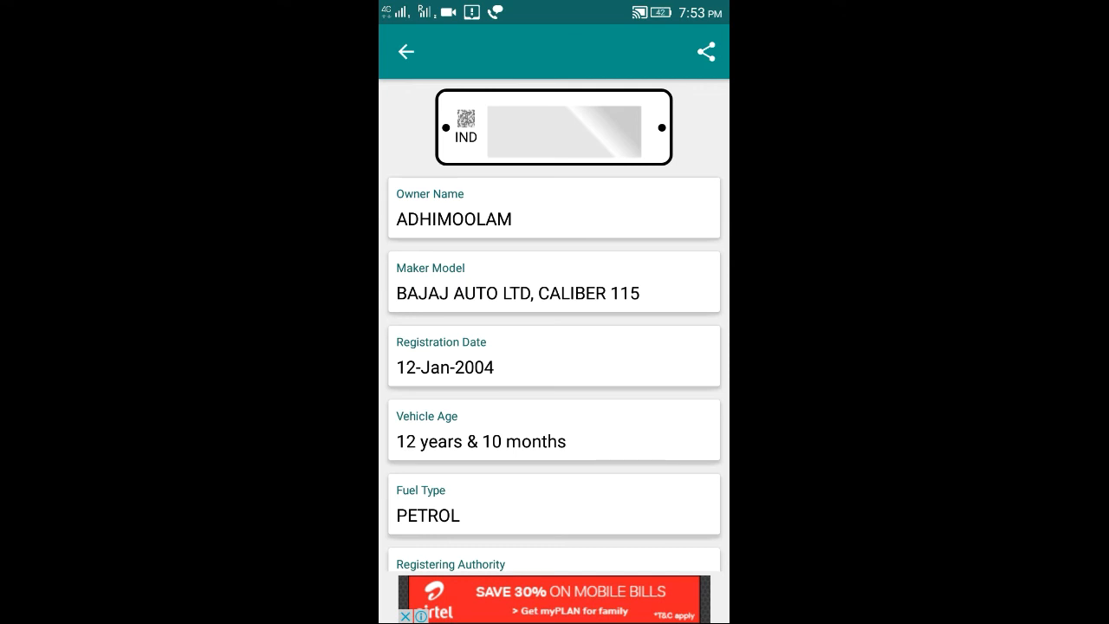
Show the Share with sheet for the vehicle details, dismiss it, and return to Vehicle Info
left_click(706, 51)
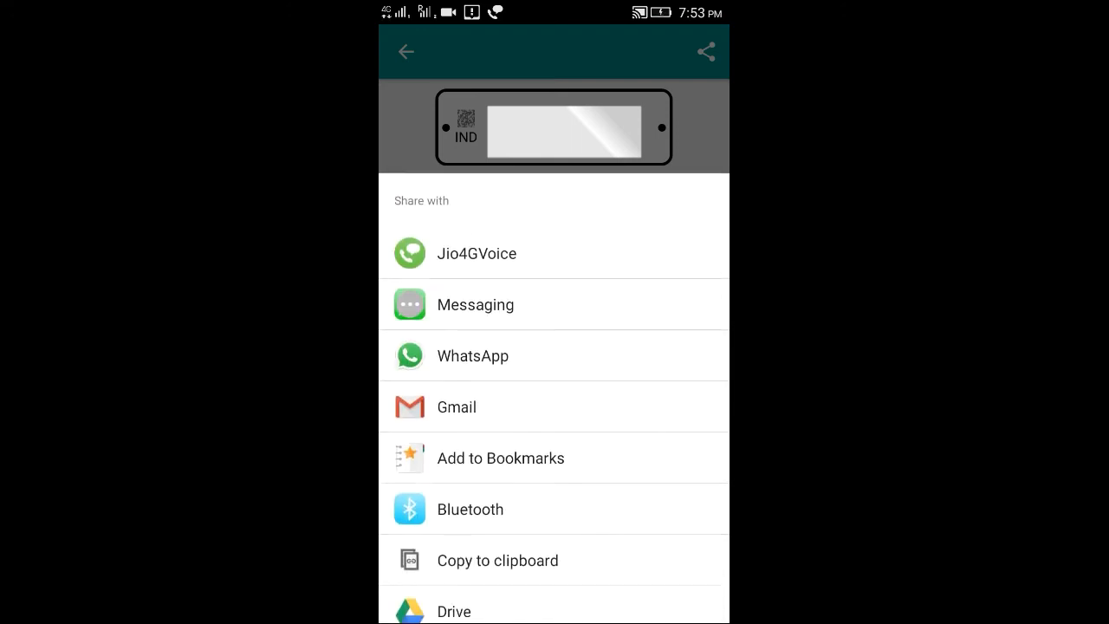
scroll(554, 390, "down", 3)
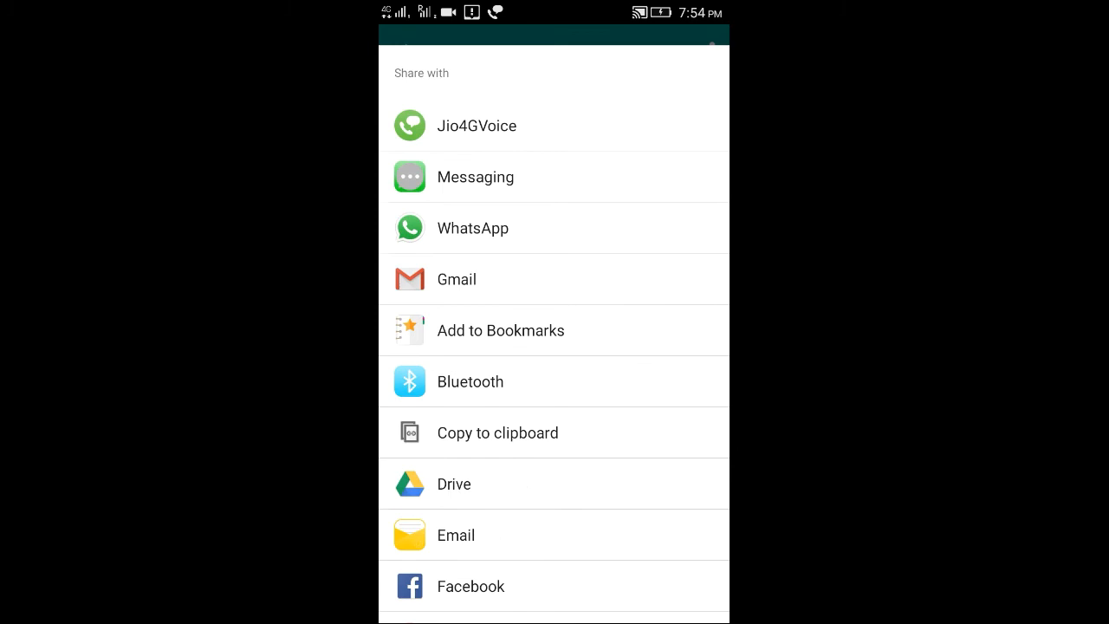
key("Escape")
scroll(554, 347, "down", 3)
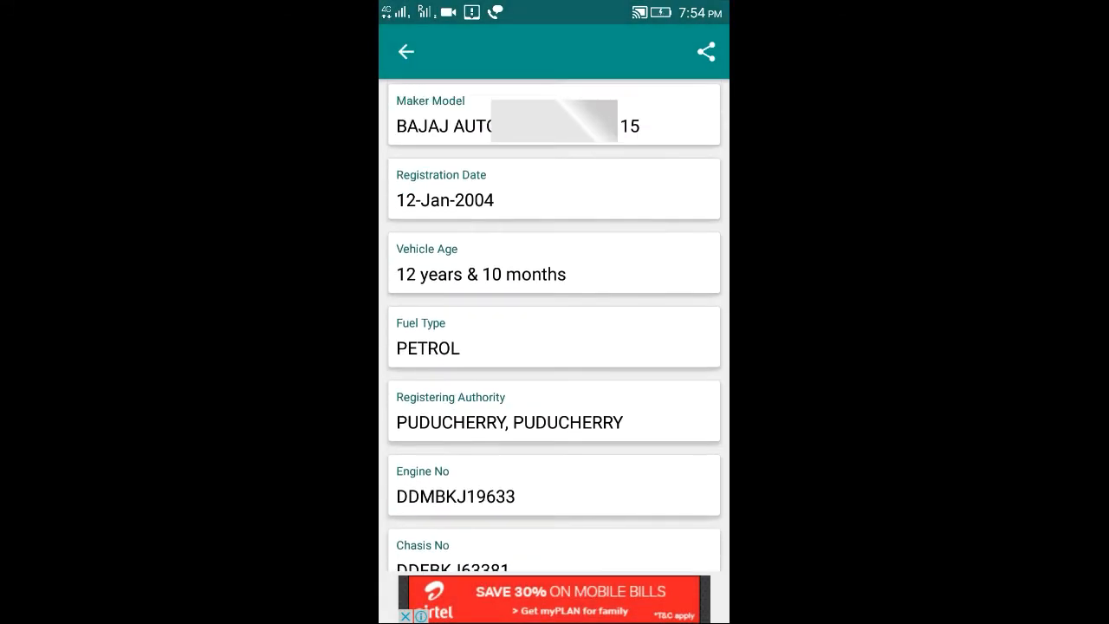
scroll(554, 346, "up", 5)
key("Escape")
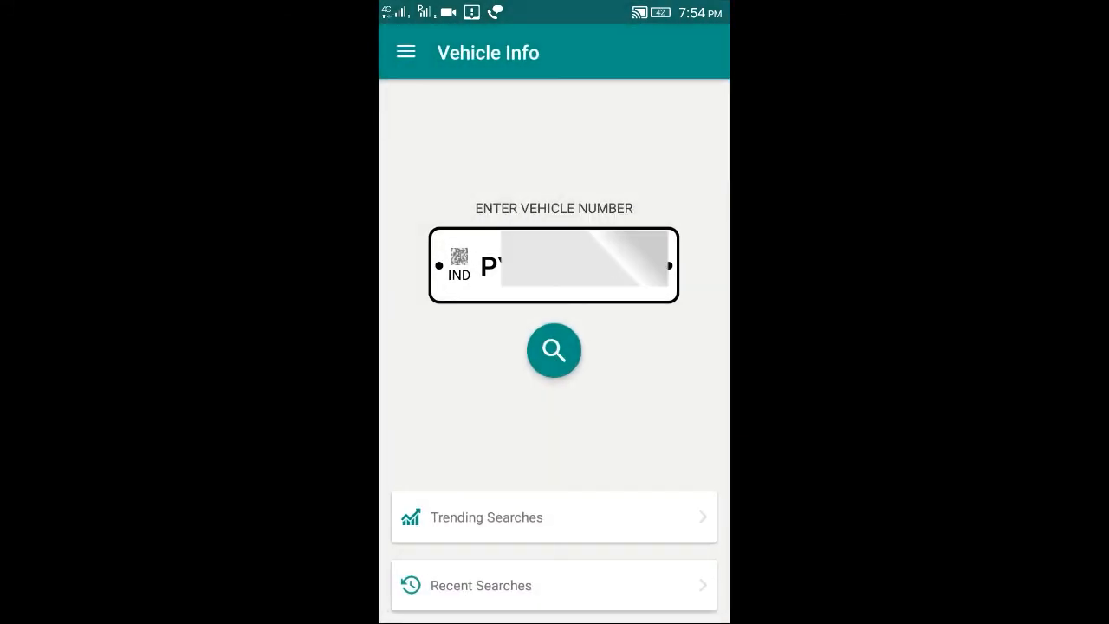